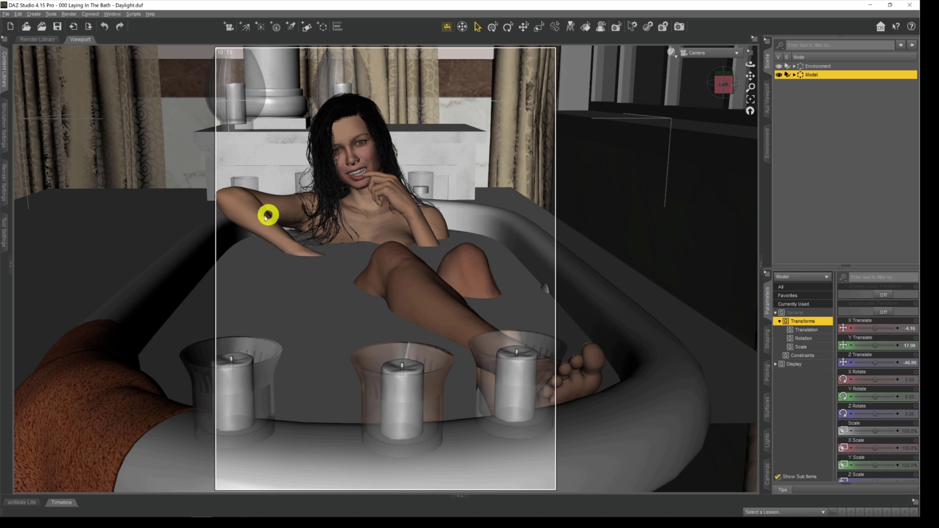
# Step: Redo, undo and redo the dFLWH Brown 06 hair load, ending with the lighter brown hair
pyautogui.click(121, 27)
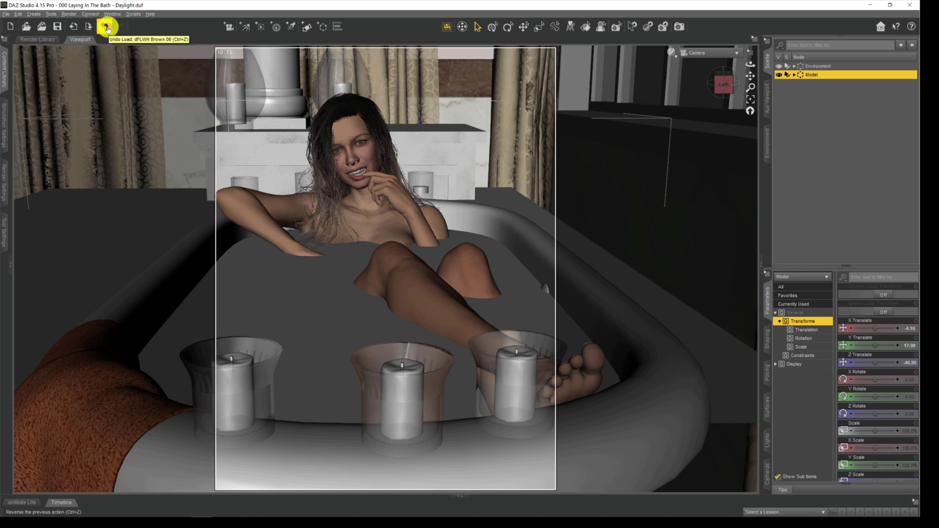
pyautogui.click(107, 28)
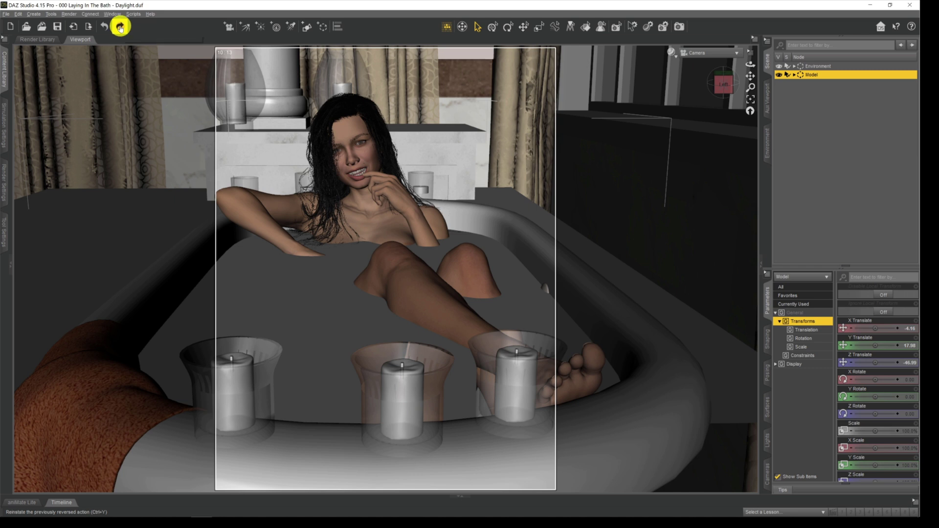
pyautogui.click(120, 27)
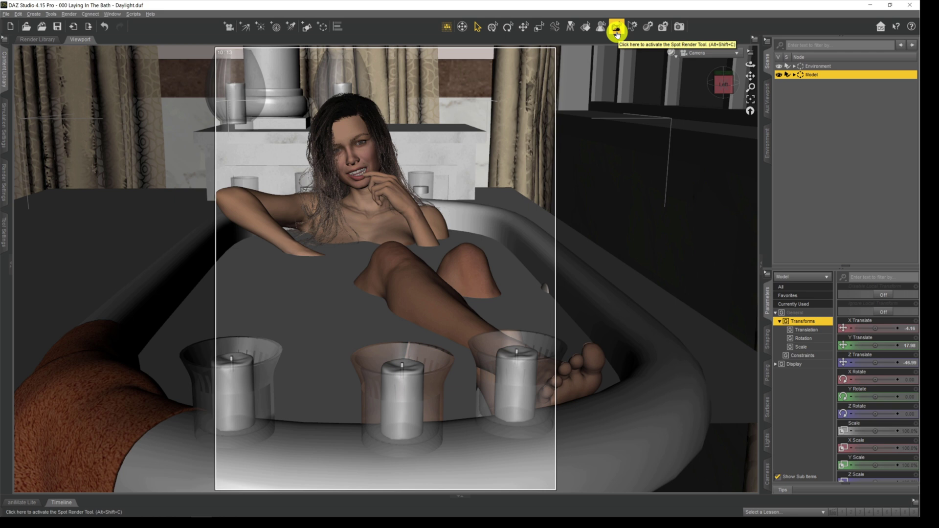
# Step: Select the Spot Render Tool and show its Tool Settings pane
pyautogui.click(618, 33)
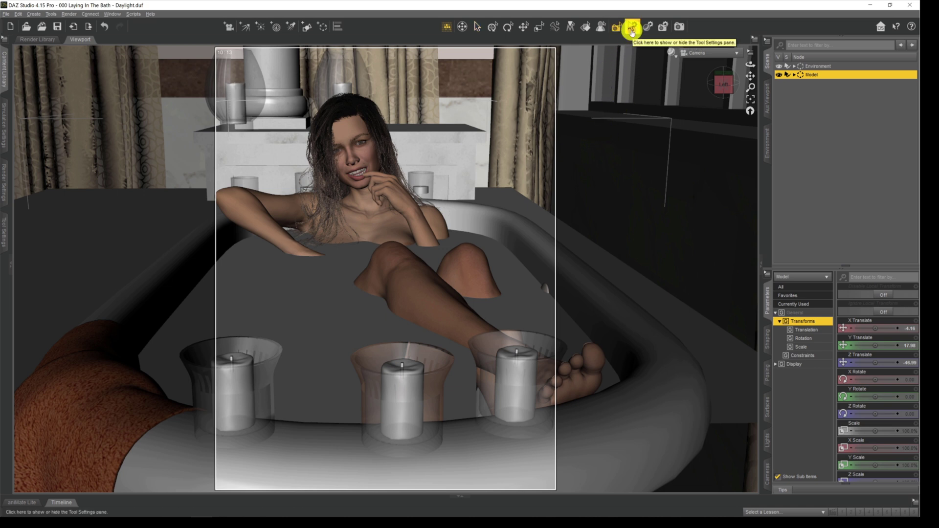
pyautogui.click(632, 30)
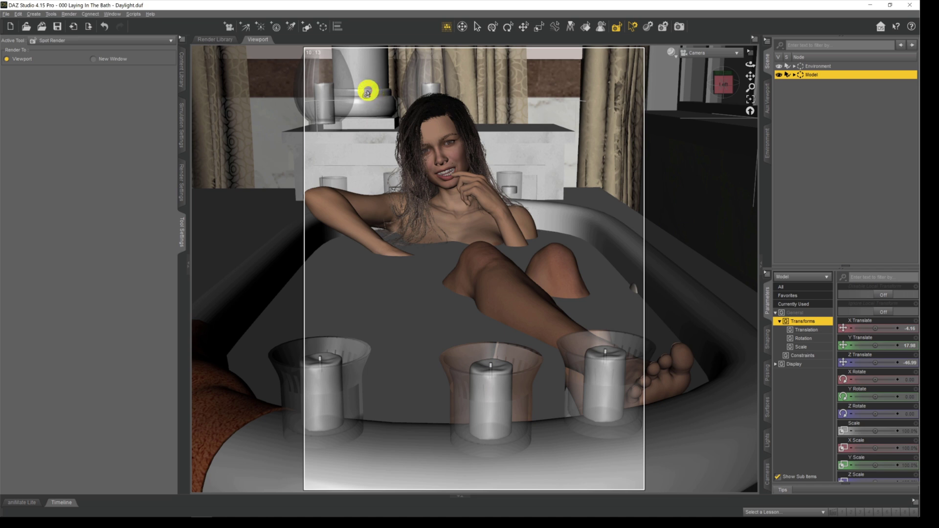
# Step: Spot render a region around the figure's head and shoulders in the viewport, then stop it
pyautogui.moveTo(370, 90); pyautogui.dragTo(534, 264)
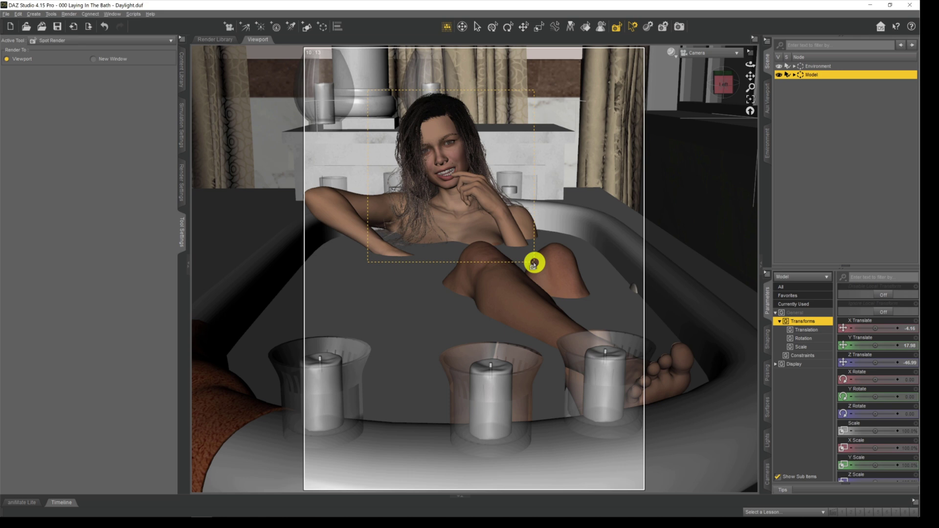
pyautogui.moveTo(534, 262); pyautogui.dragTo(535, 263)
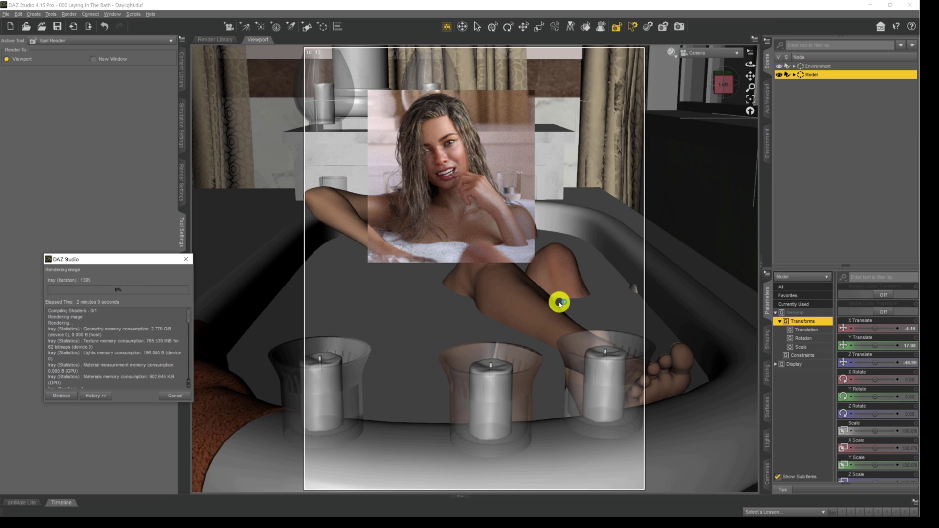
pyautogui.click(177, 398)
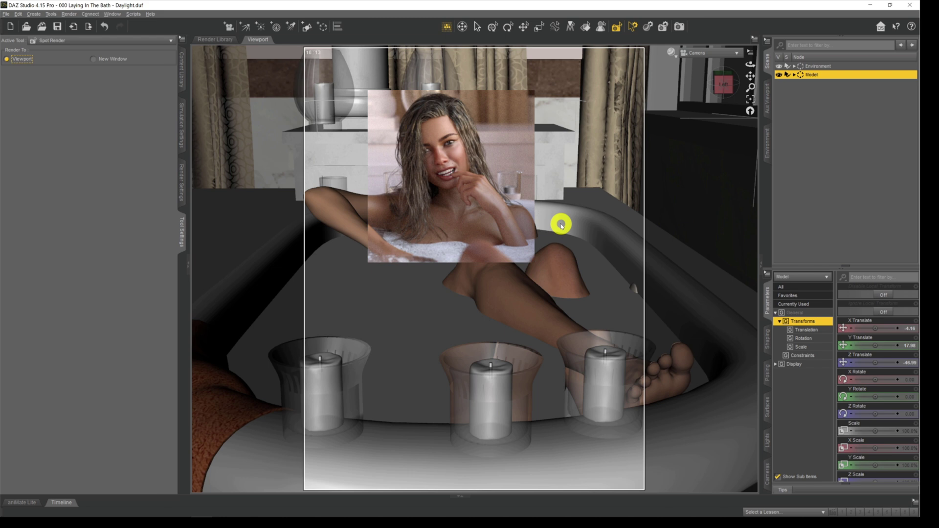
# Step: Clear the rendered patch from the viewport and set spot renders to go to a New Window
pyautogui.click(519, 187)
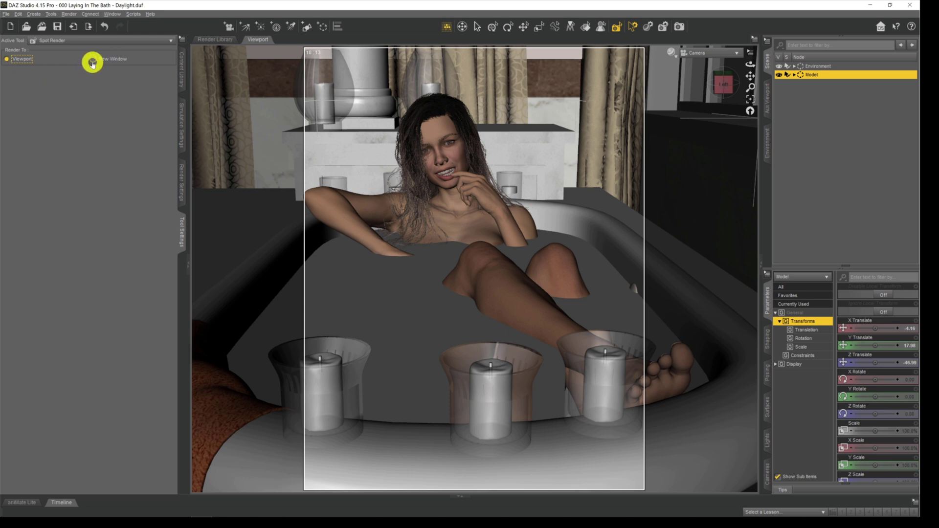
pyautogui.click(93, 59)
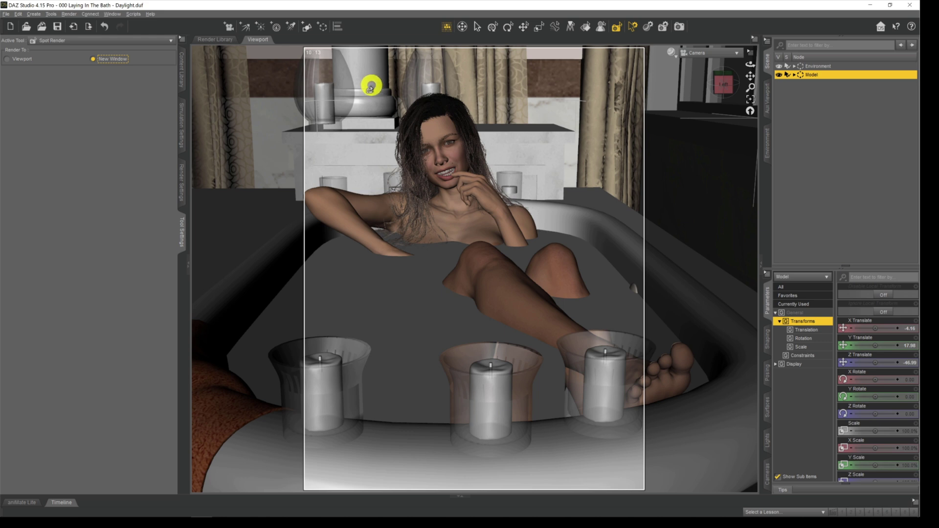
# Step: Spot render the head-and-shoulders region into a separate render window
pyautogui.moveTo(371, 85); pyautogui.dragTo(542, 261)
pyautogui.moveTo(542, 260); pyautogui.dragTo(543, 261)
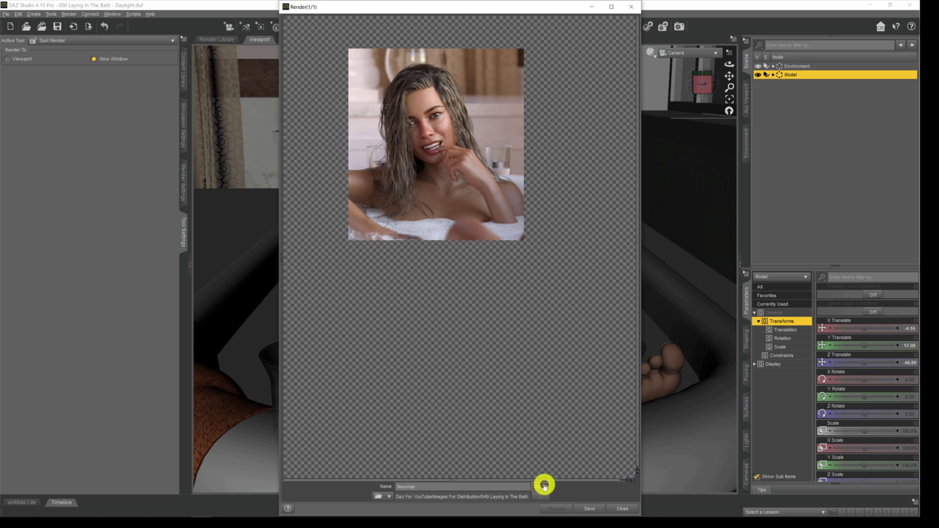
# Step: Save the spot render as NewHair in png format
pyautogui.click(544, 486)
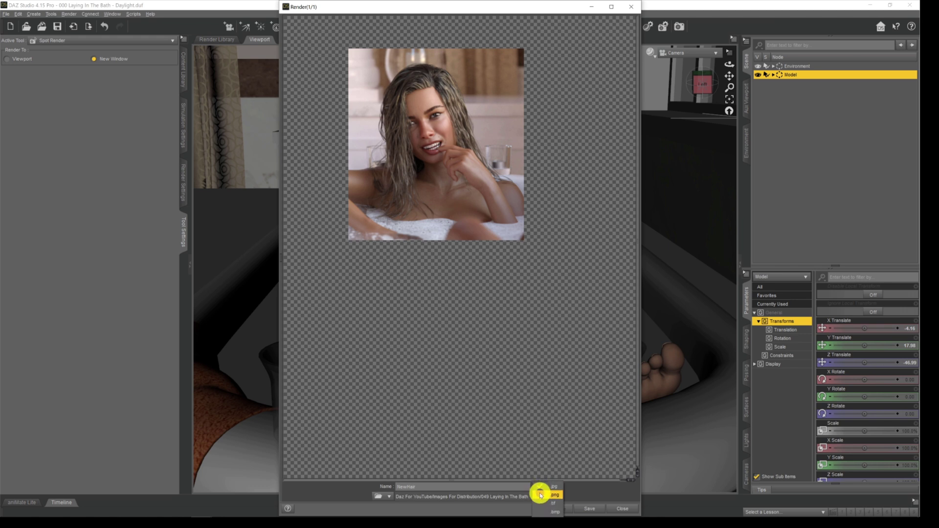
pyautogui.click(541, 495)
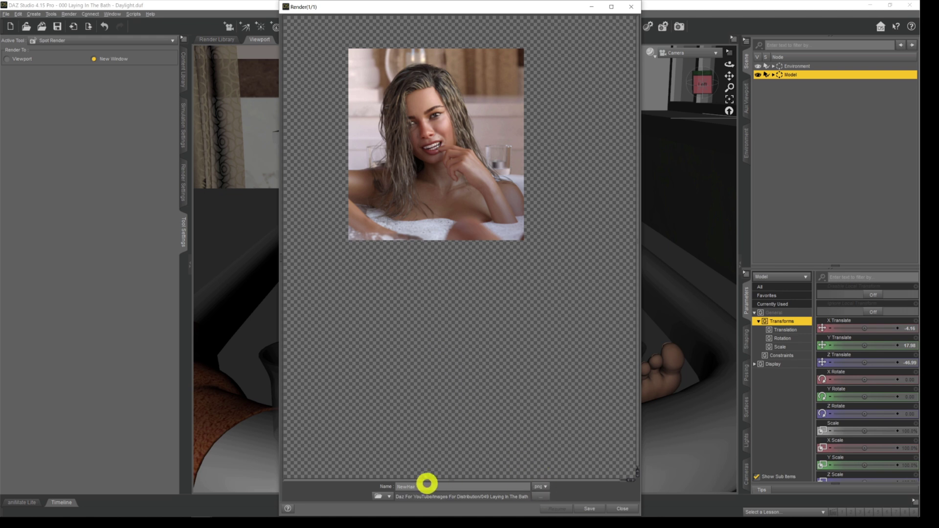
pyautogui.click(595, 509)
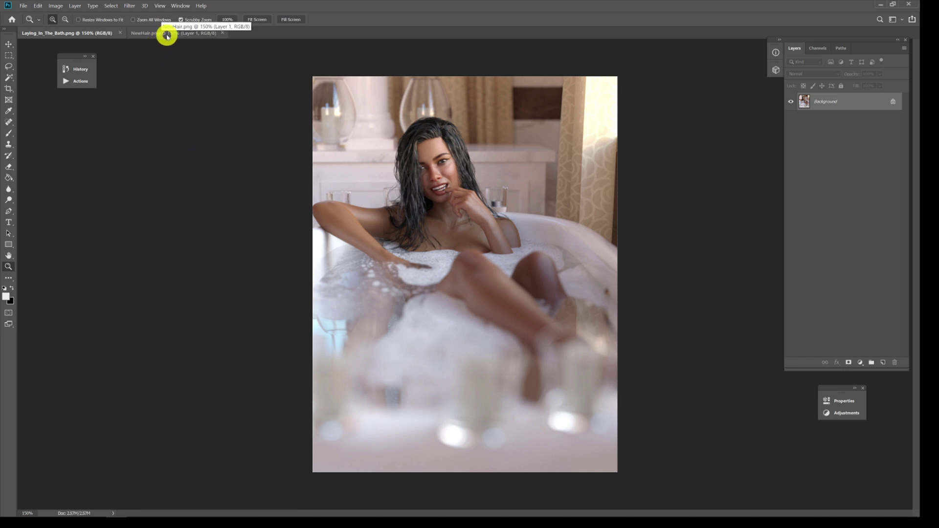
# Step: View NewHair.png, then return to the original Laying_In_The_Bath.png render
pyautogui.click(167, 34)
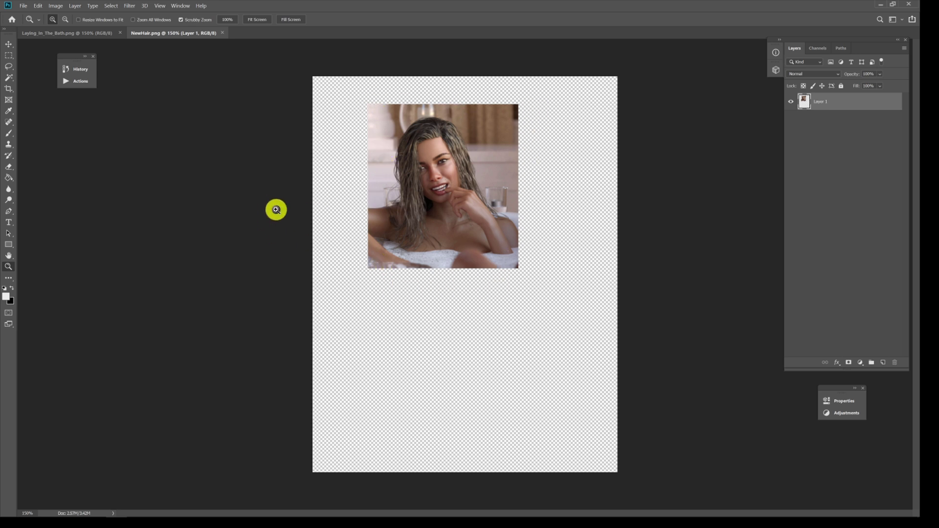
pyautogui.click(76, 34)
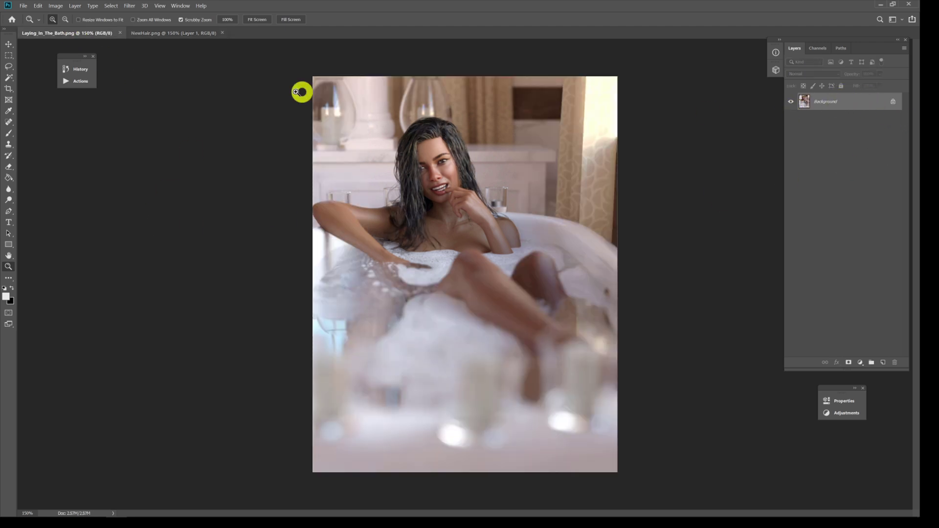
pyautogui.click(109, 6)
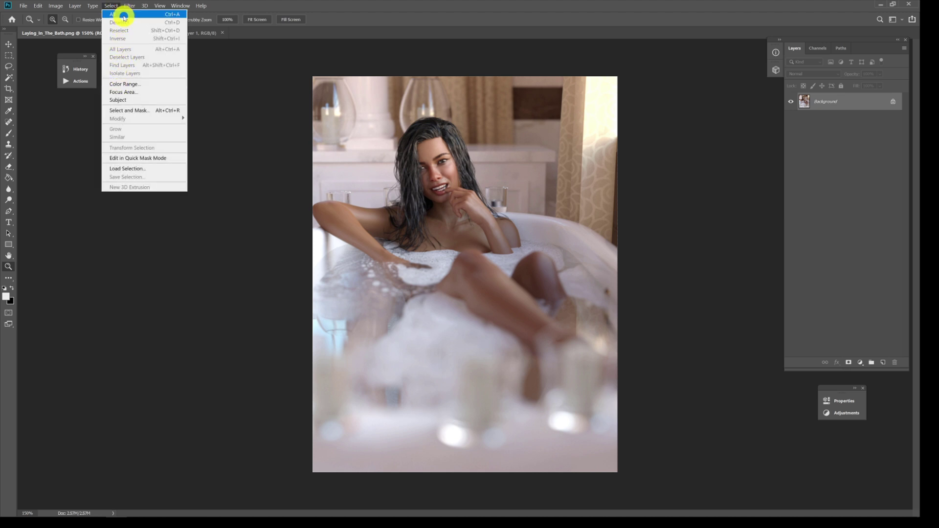
# Step: Select all of the bath render, copy it, and paste it into NewHair.png as Layer 2
pyautogui.click(120, 14)
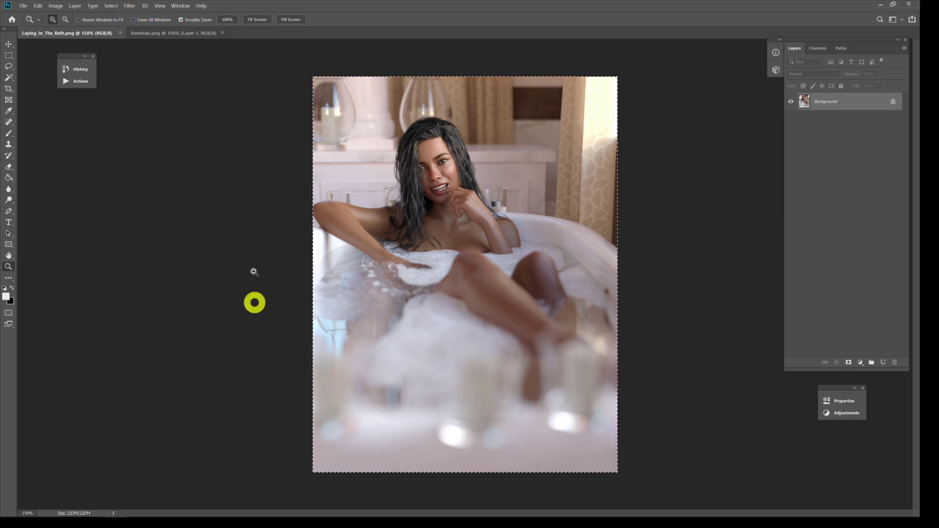
pyautogui.click(38, 4)
pyautogui.click(64, 60)
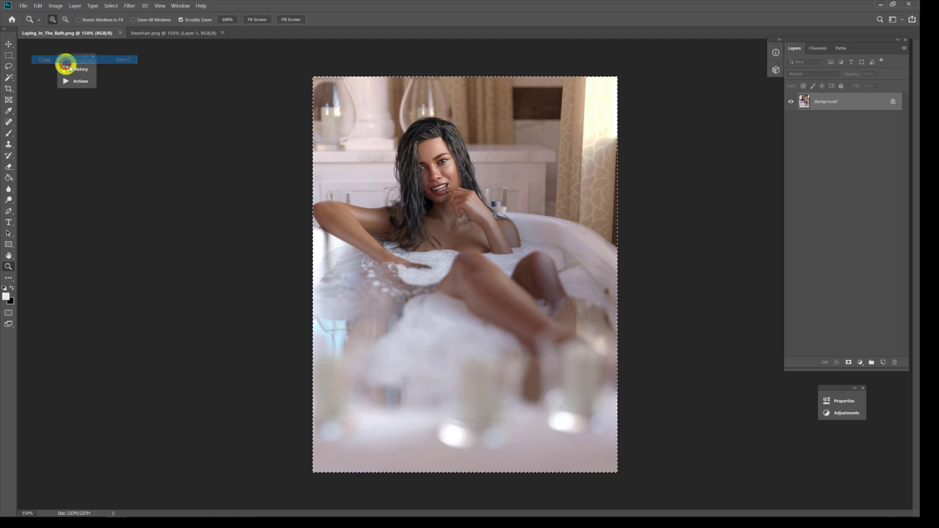
pyautogui.click(169, 34)
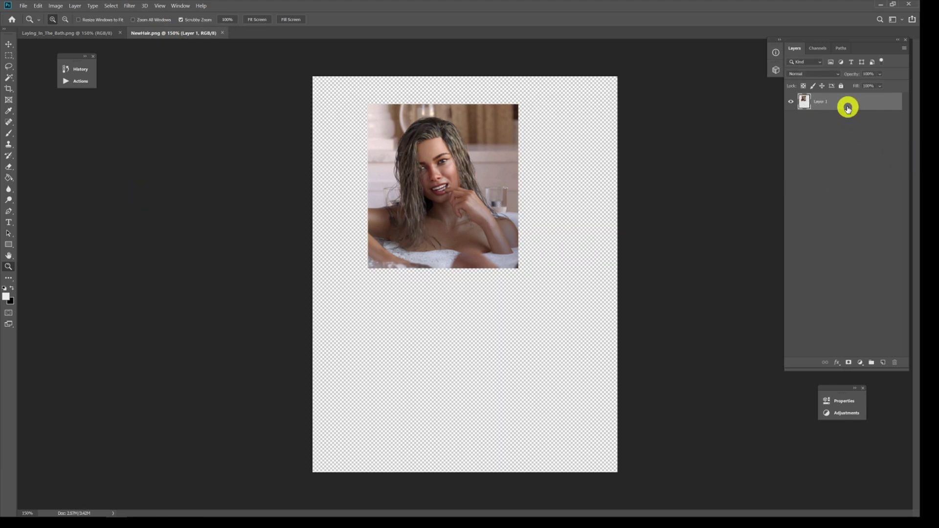
pyautogui.click(38, 6)
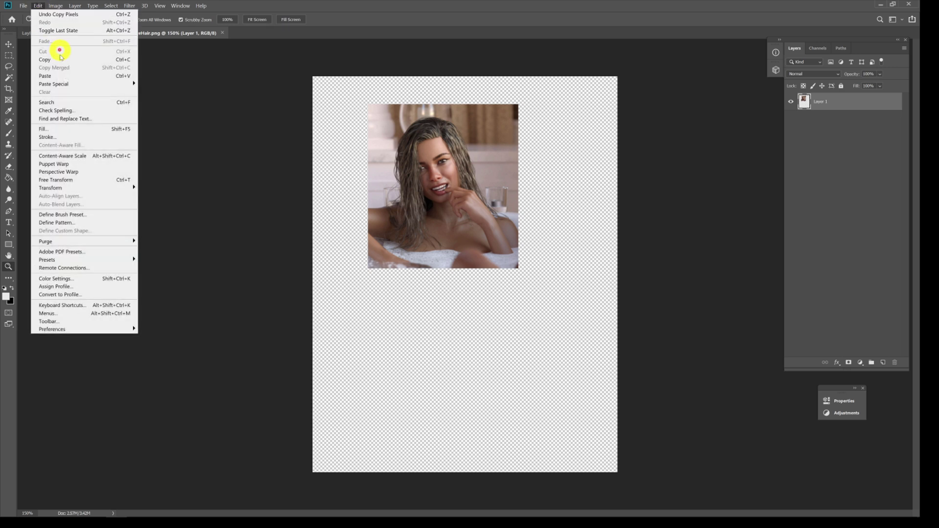
pyautogui.click(61, 76)
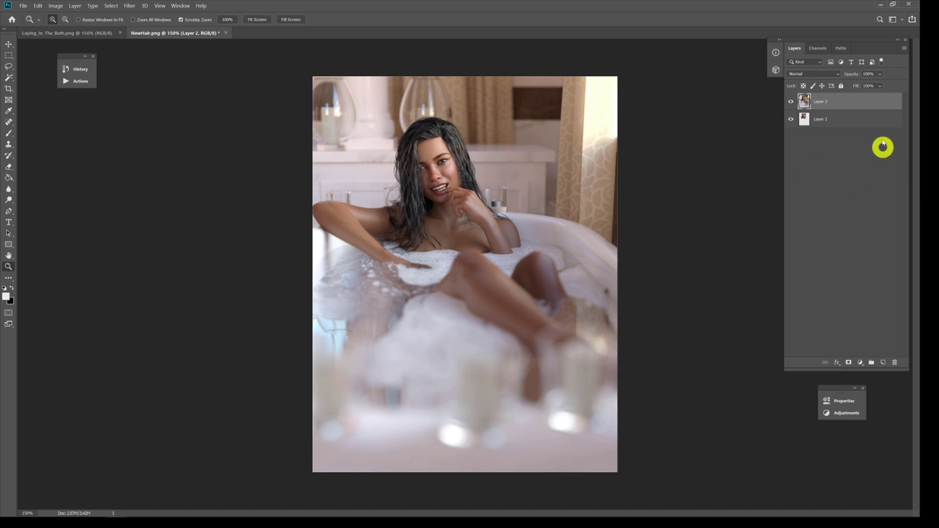
pyautogui.click(843, 126)
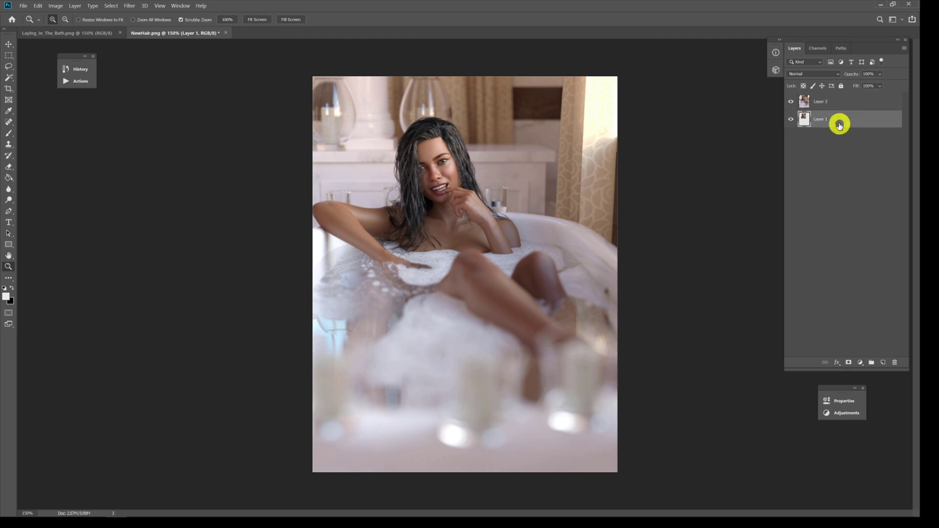
# Step: Move Layer 1 above Layer 2 and toggle its visibility to compare lighter and darker hair
pyautogui.click(839, 126)
pyautogui.moveTo(839, 125); pyautogui.dragTo(838, 102)
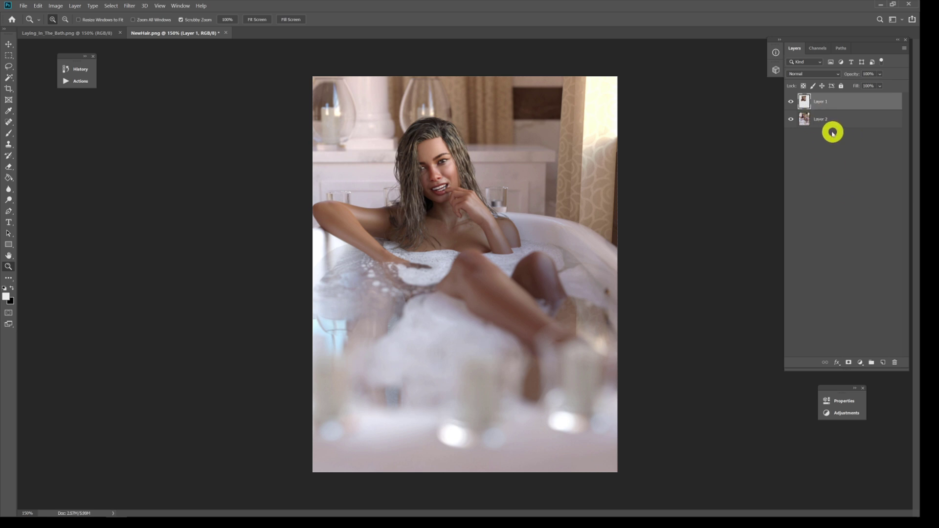
pyautogui.click(791, 101)
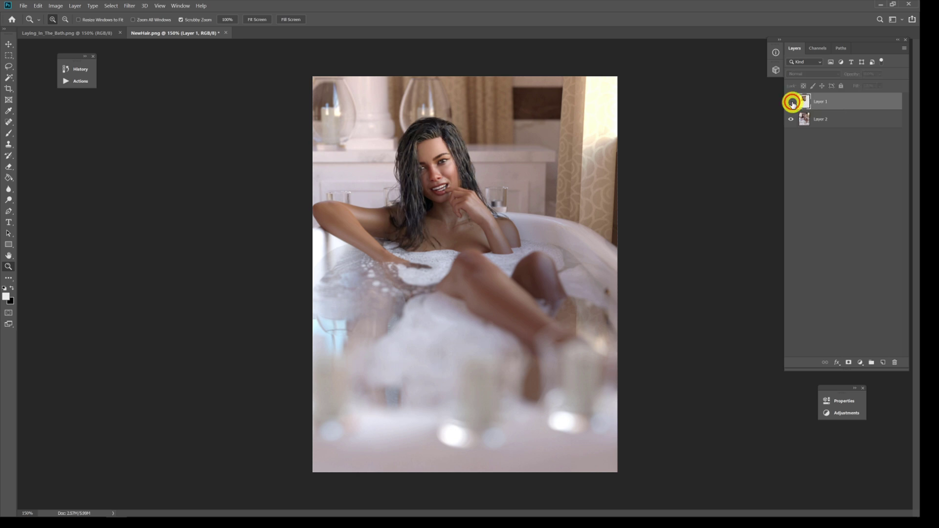
pyautogui.click(792, 101)
pyautogui.click(791, 102)
pyautogui.click(791, 102)
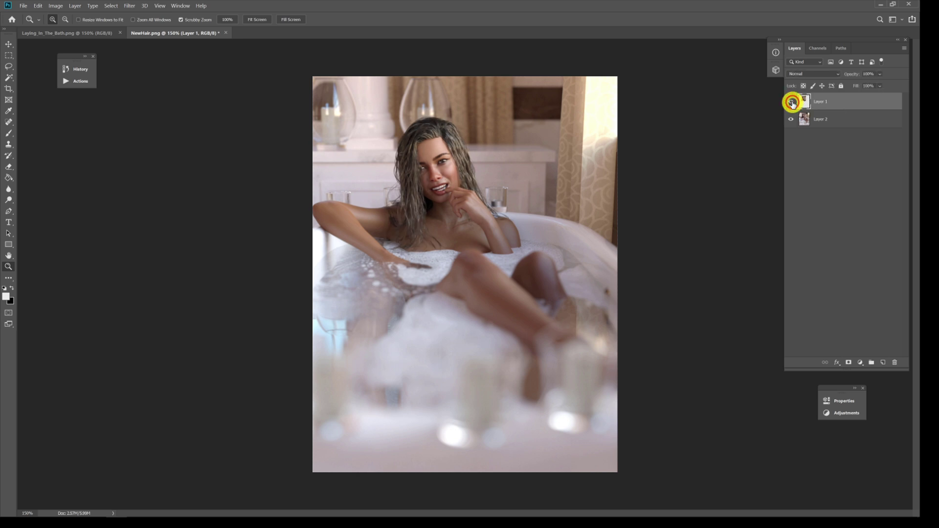